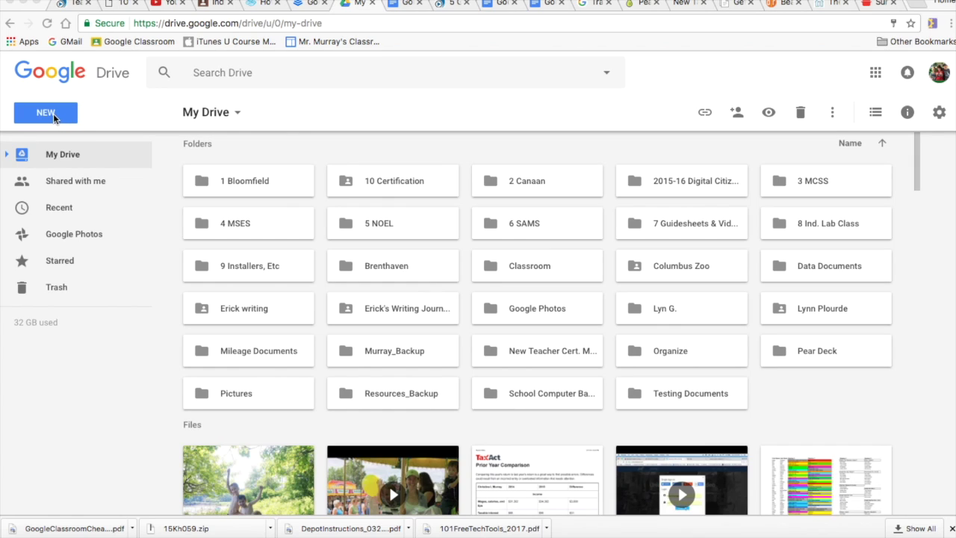
# Create a new folder named Practice in My Drive
pyautogui.click(54, 117)
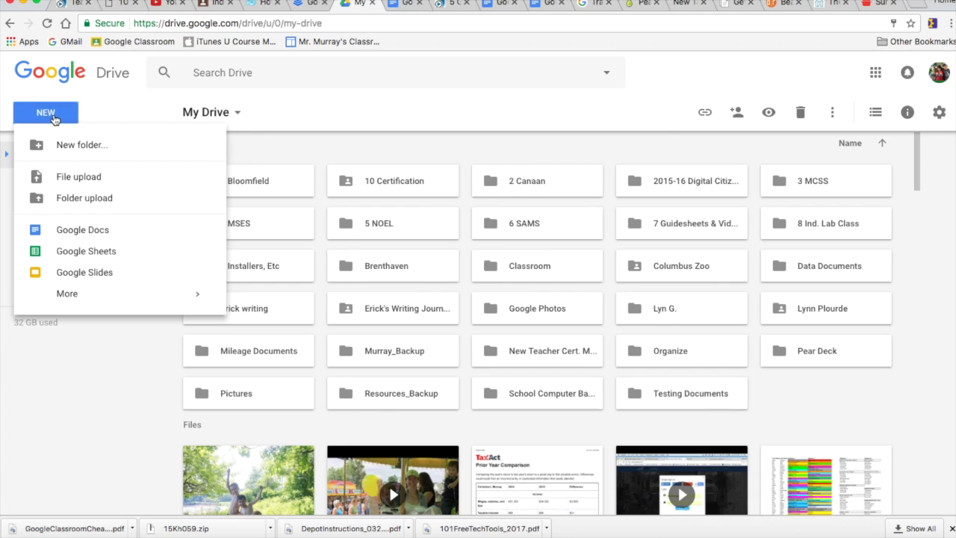
pyautogui.click(105, 148)
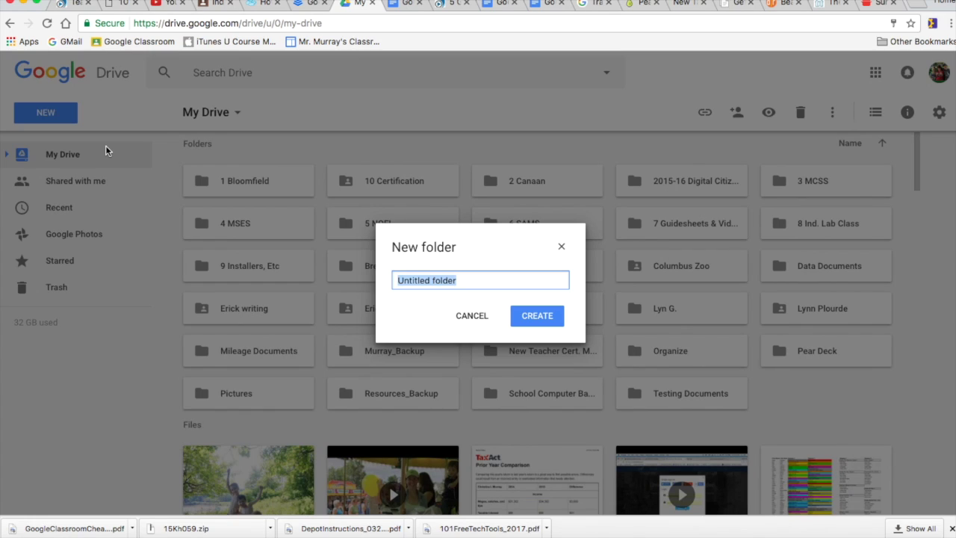
pyautogui.write('Practive')
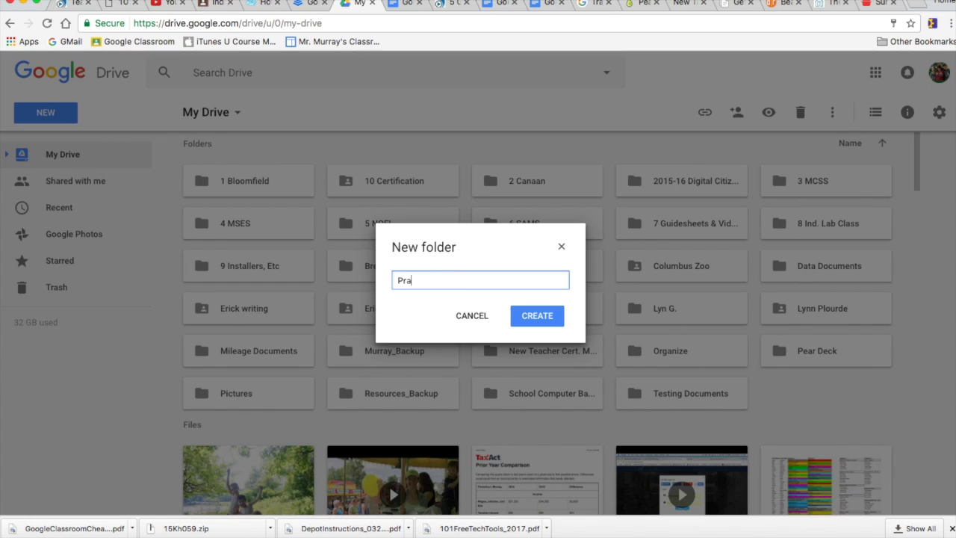
pyautogui.press('BackSpace')
pyautogui.press('BackSpace')
pyautogui.write('ce')
pyautogui.click(535, 317)
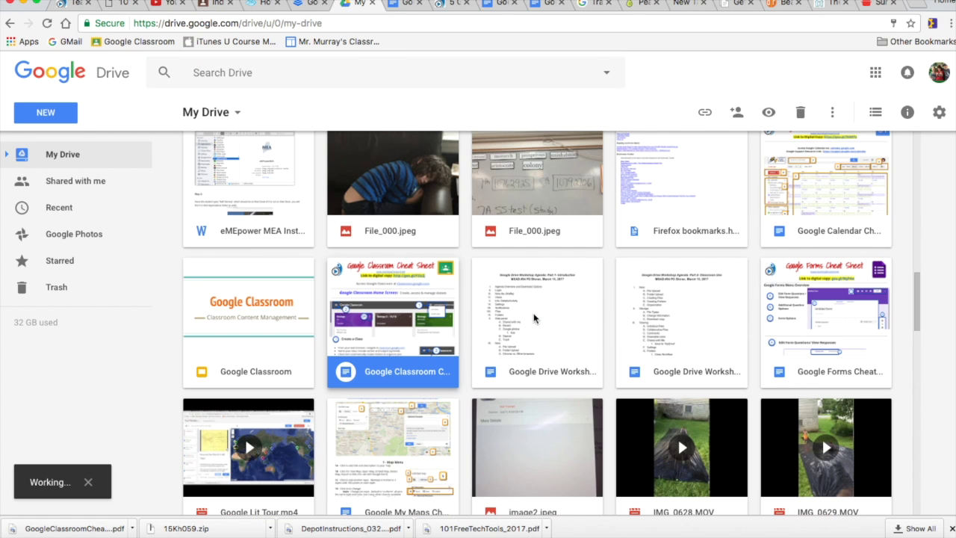
# Start sharing the Practice folder and add the recipient's personal Gmail address from the suggested contacts
pyautogui.scroll(1, 605, 328)
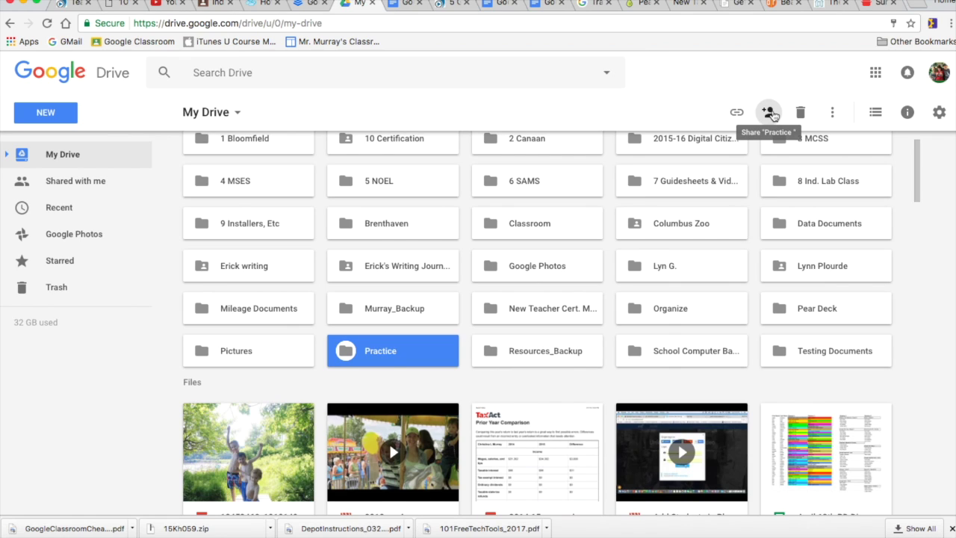
pyautogui.click(770, 112)
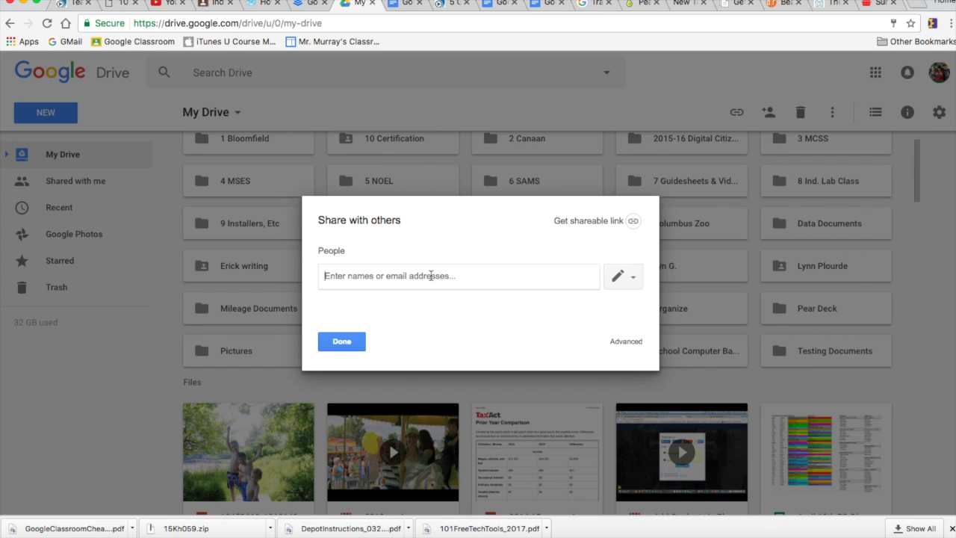
pyautogui.write('eric')
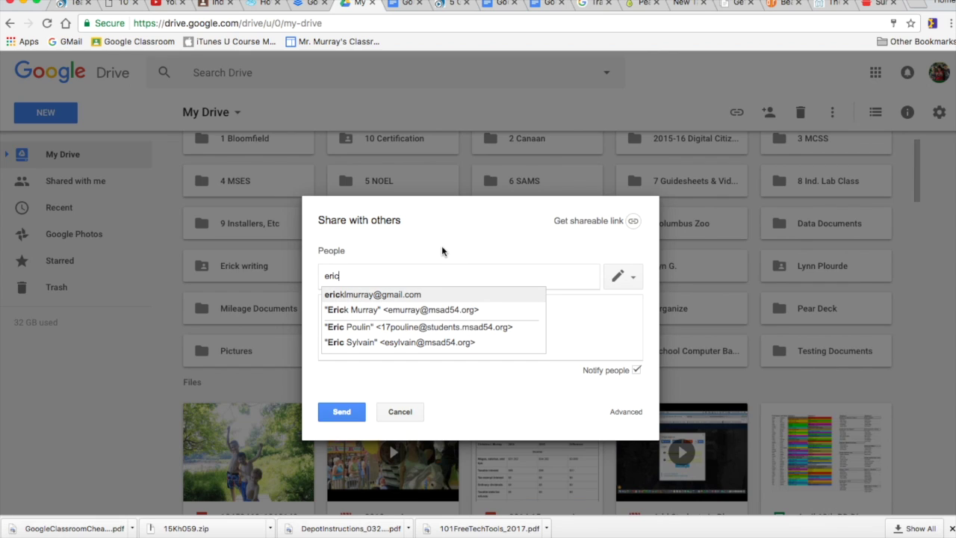
pyautogui.write('k')
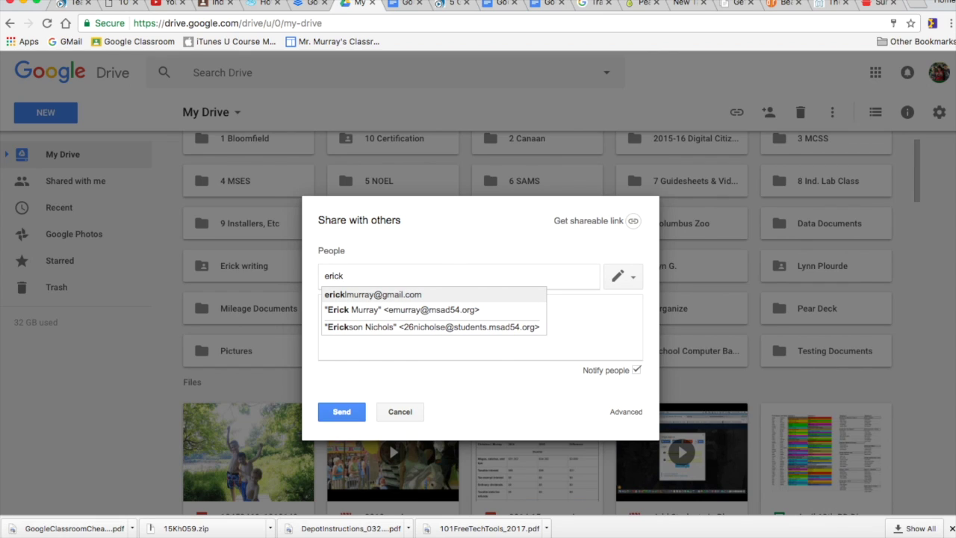
pyautogui.click(396, 295)
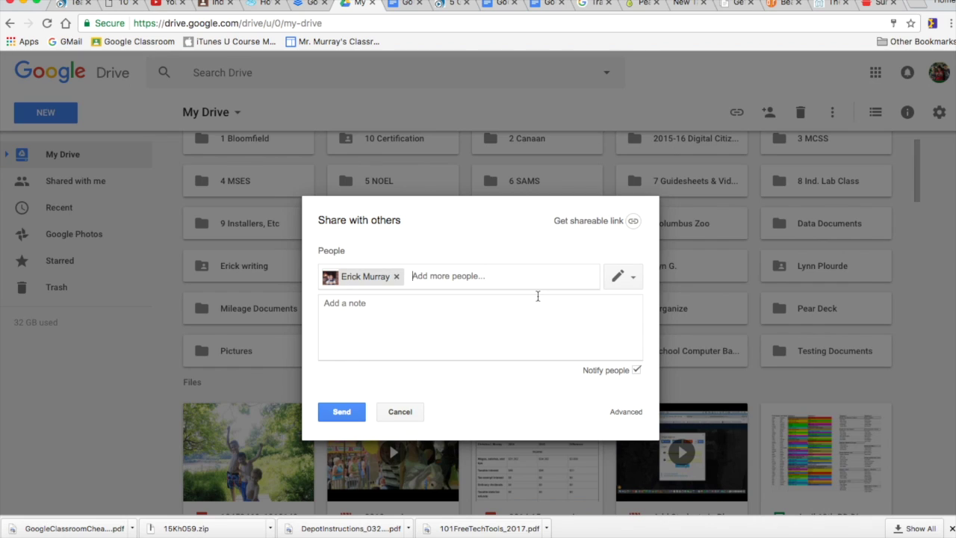
pyautogui.click(416, 273)
# Set the recipient's permission to Can view only, send the invitation, and approve sharing outside the organization
pyautogui.click(633, 280)
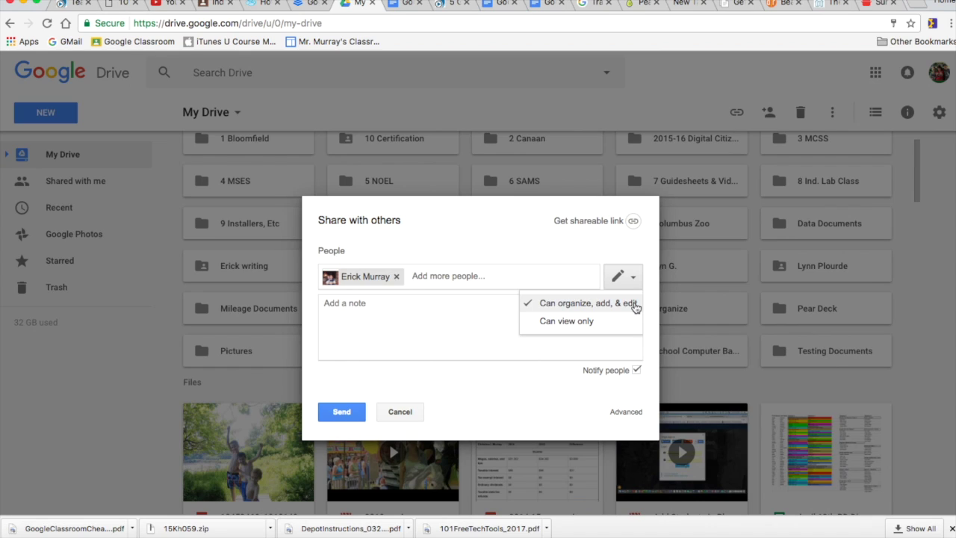
pyautogui.click(590, 321)
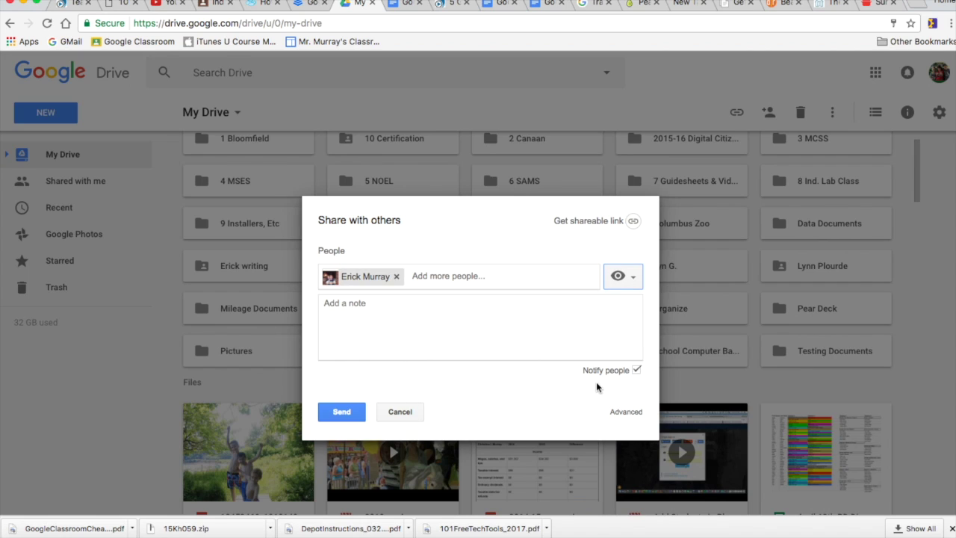
pyautogui.click(341, 411)
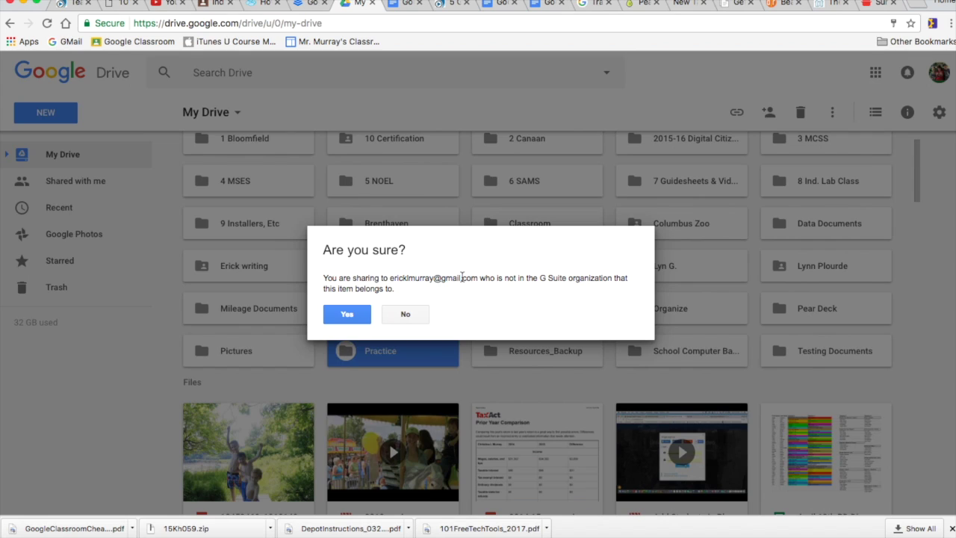
pyautogui.click(346, 316)
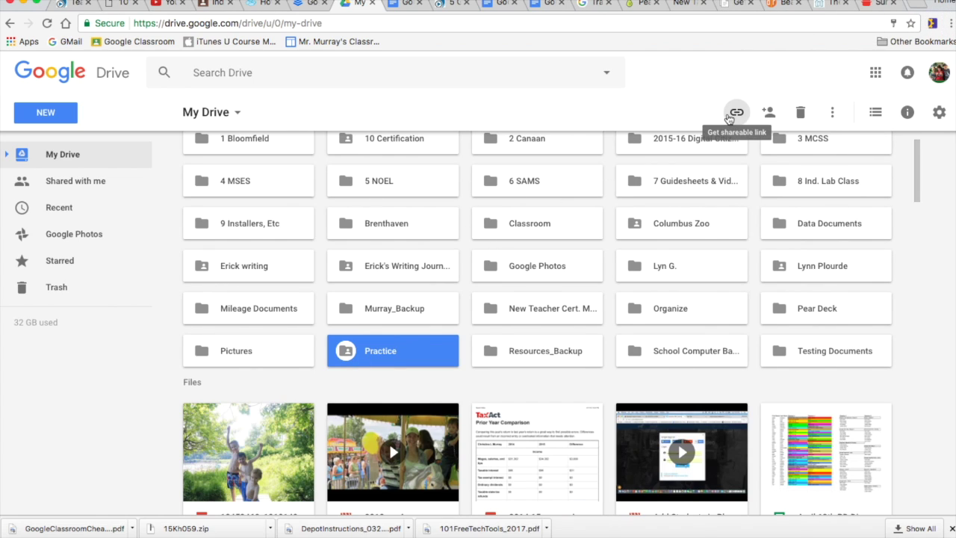
# Switch to Safari and open the Practice folder from the recipient account's Shared with me items
pyautogui.press('super+Tab')
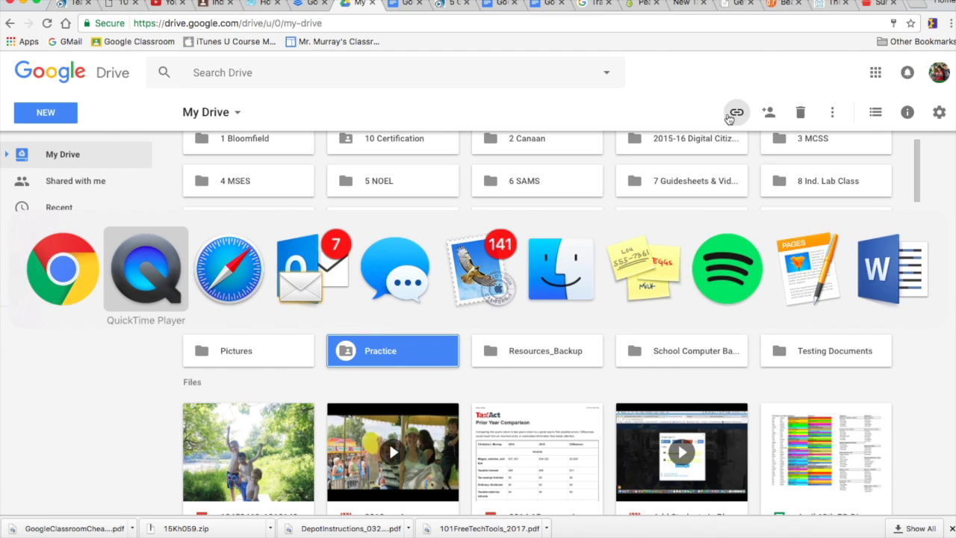
pyautogui.press('super+Tab')
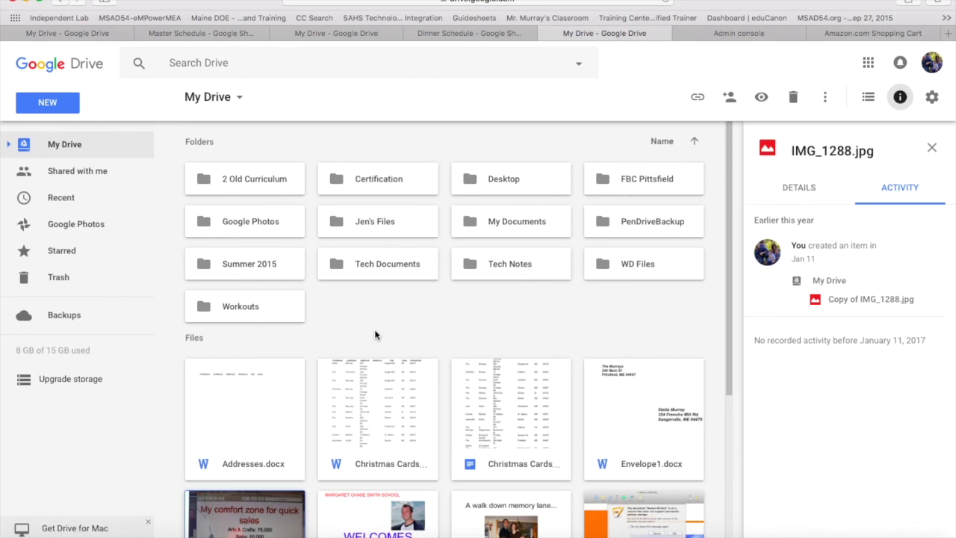
pyautogui.click(65, 178)
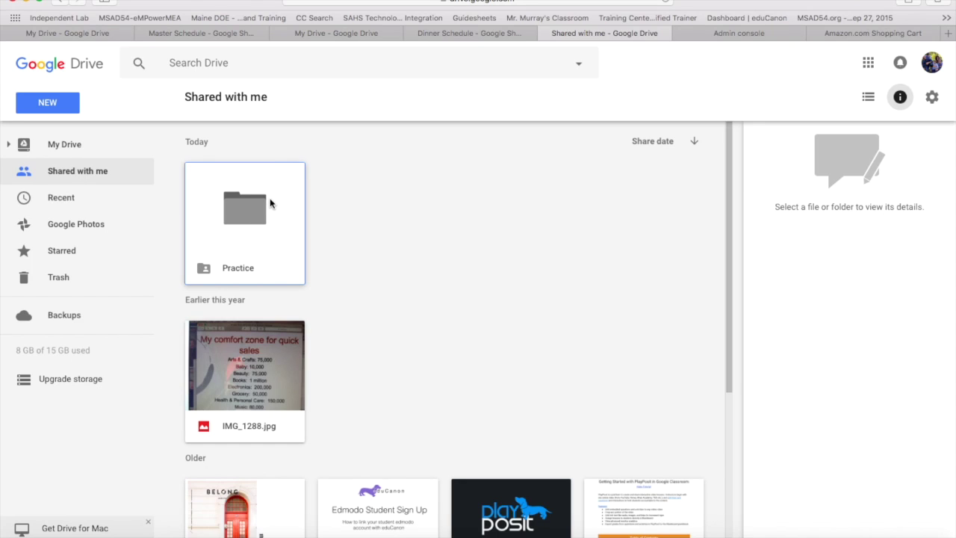
pyautogui.doubleClick(250, 215)
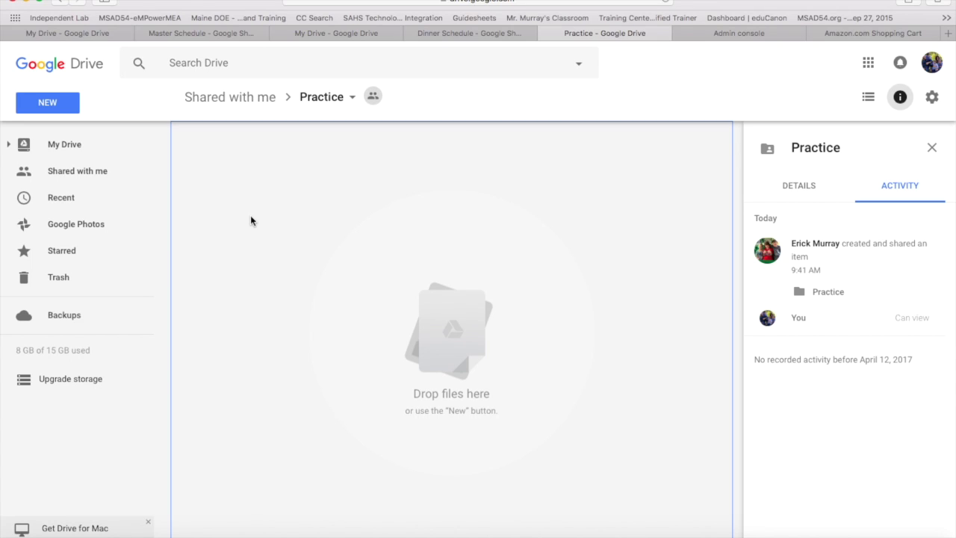
# Switch back to Chrome and move Capacity Matrix Template (Example) into the Practice folder, accepting that it gets shared
pyautogui.press('super+Tab')
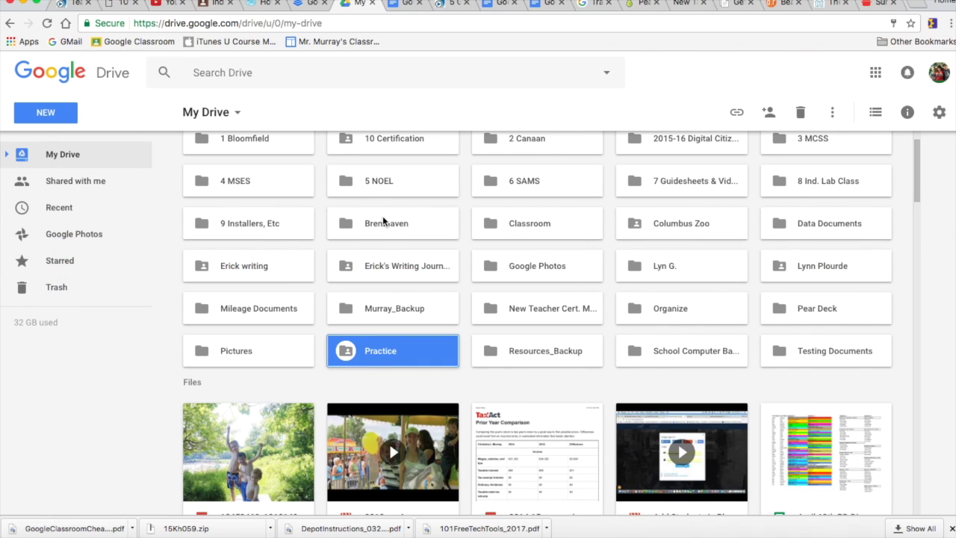
pyautogui.scroll(2, 383, 221)
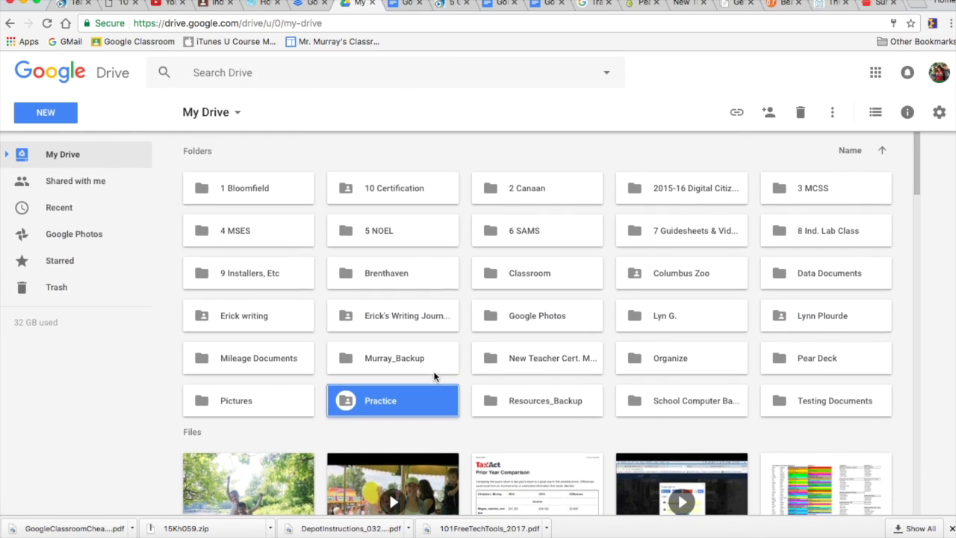
pyautogui.scroll(-3, 435, 377)
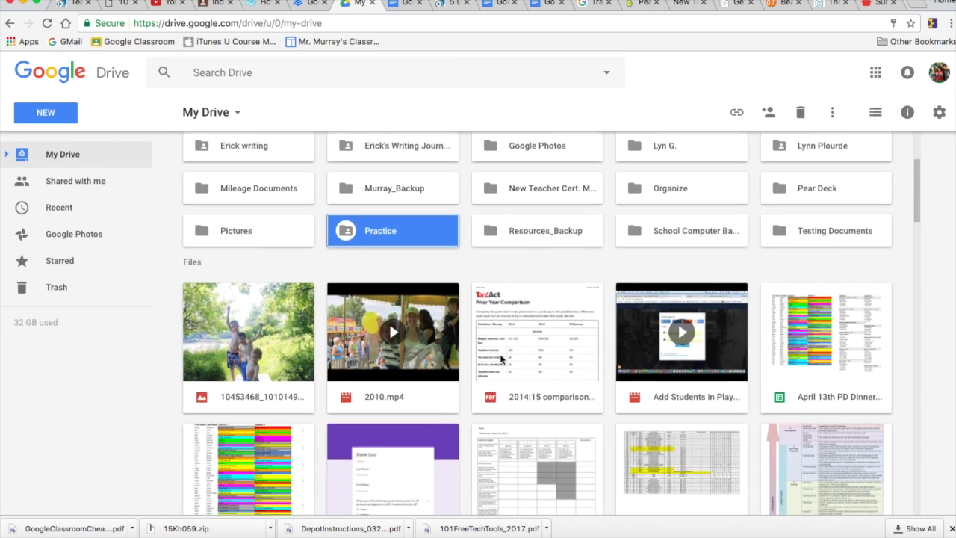
pyautogui.scroll(-2, 553, 377)
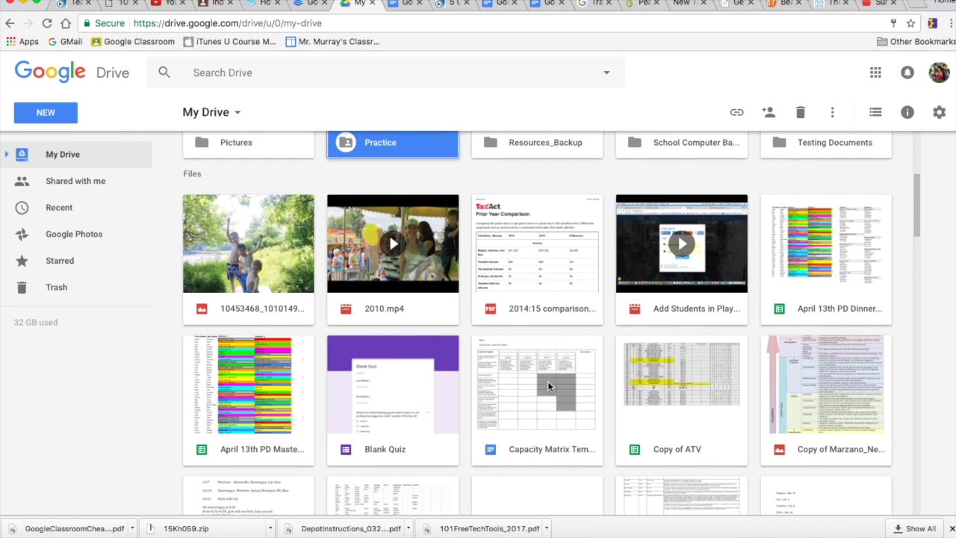
pyautogui.scroll(1, 548, 381)
pyautogui.moveTo(533, 441); pyautogui.dragTo(352, 214)
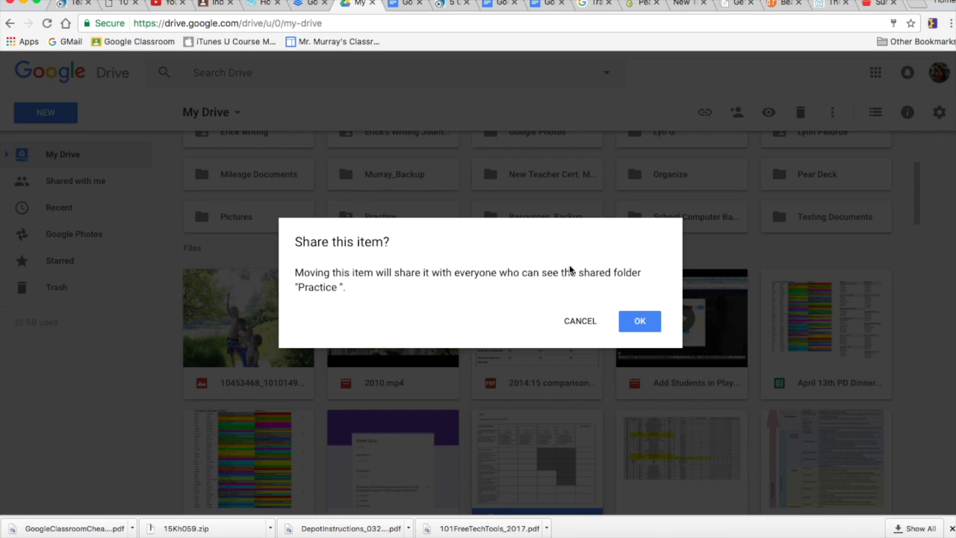
pyautogui.click(640, 322)
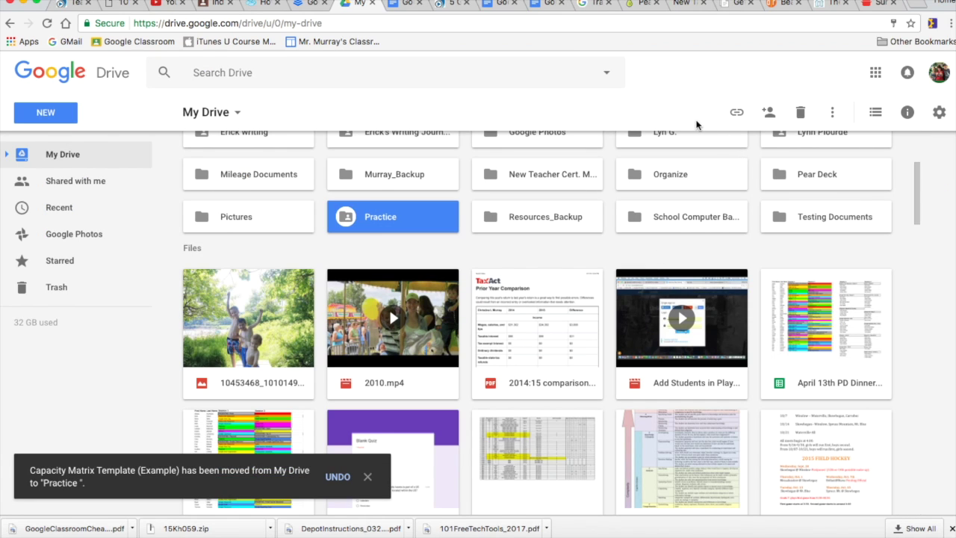
pyautogui.click(369, 475)
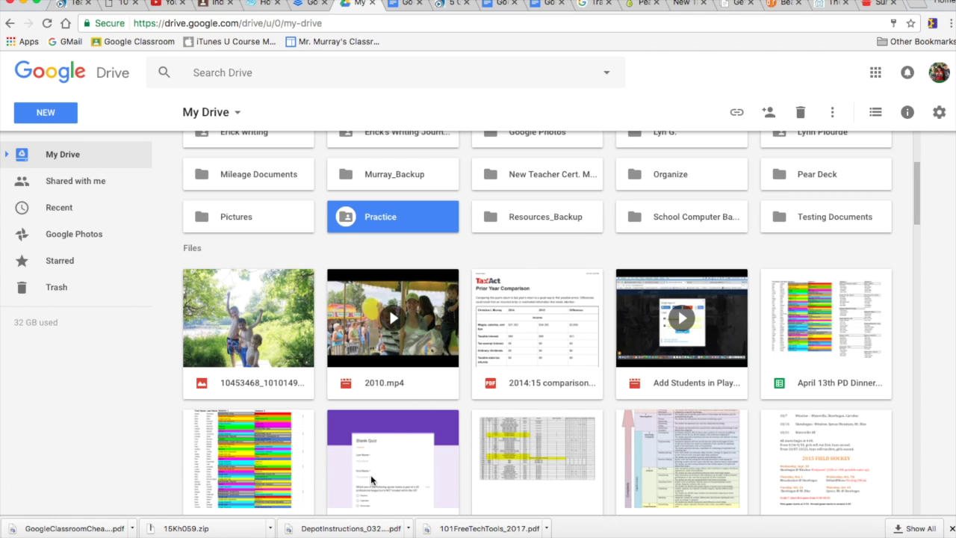
# Switch to Safari, where the recipient's Drive account is open
pyautogui.press('super+Tab')
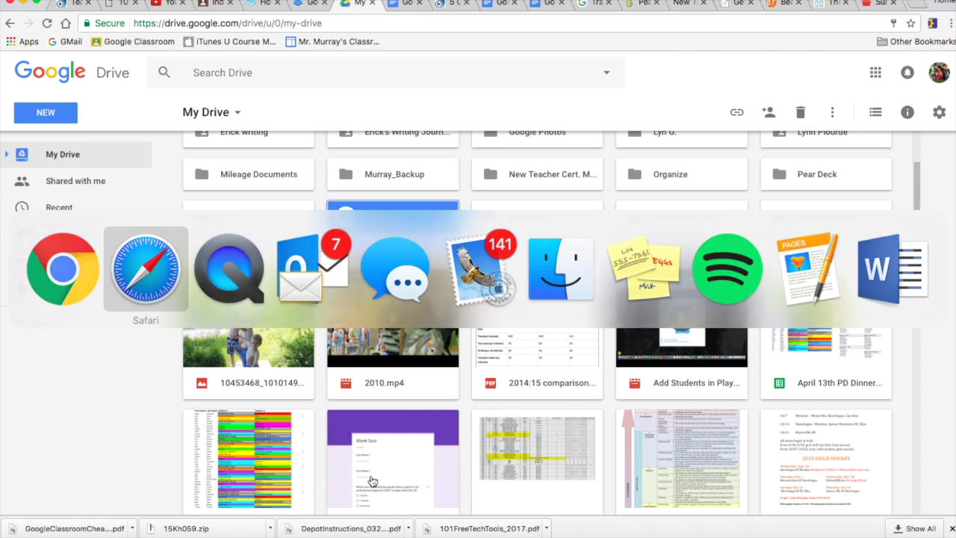